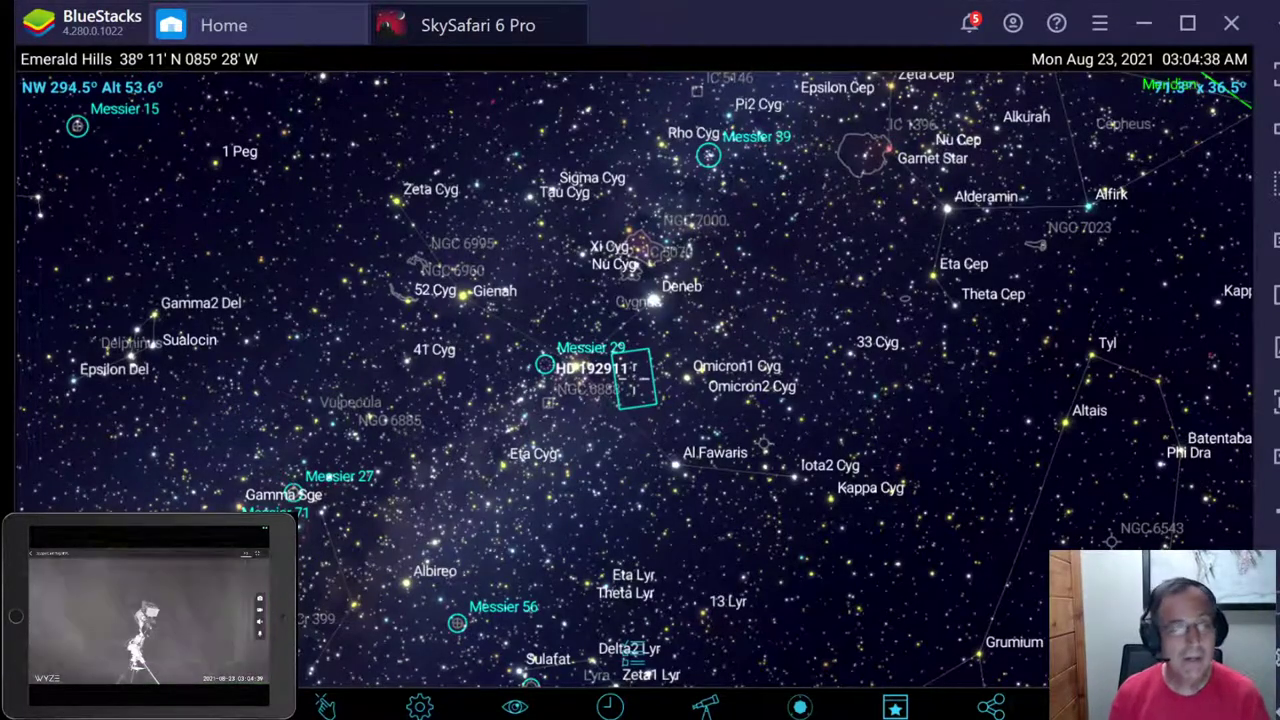
- Zoom in on the HD 192911 camera frame in SkySafari to check its placement in the field
scroll(640, 380, "up", 3)
scroll(640, 380, "up", 3)
scroll(640, 380, "up", 1)
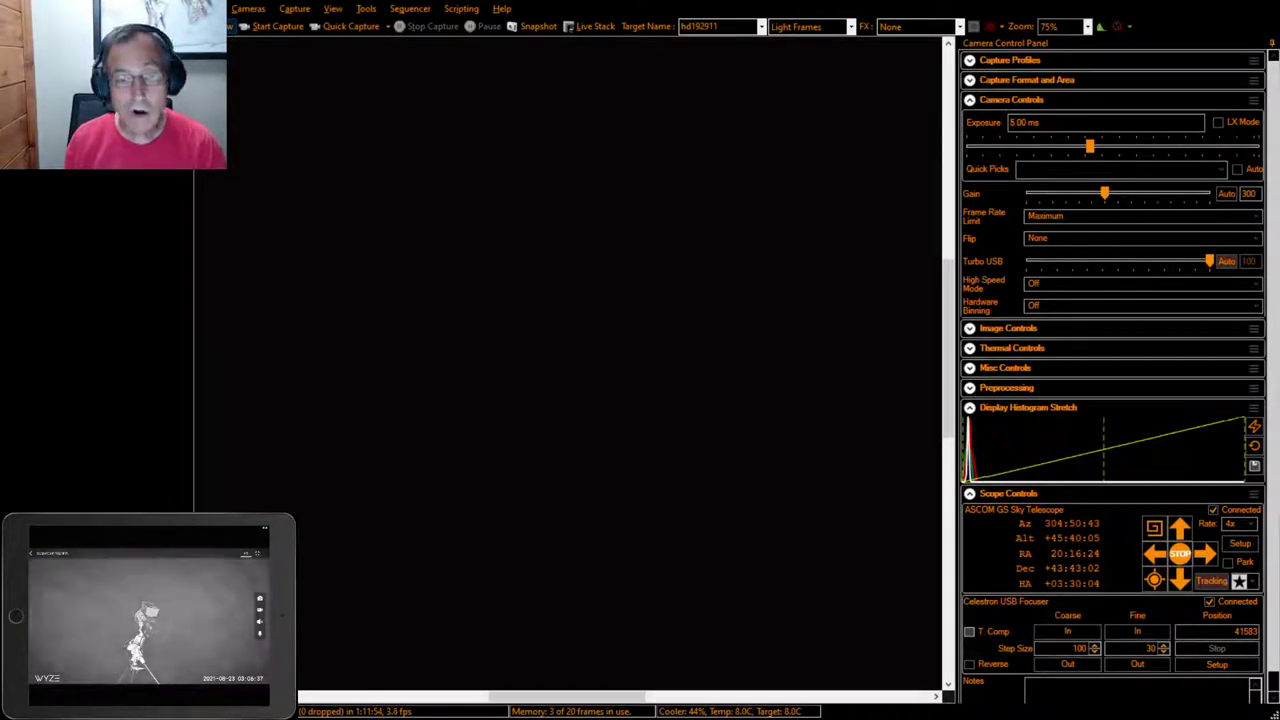
left_click(800, 26)
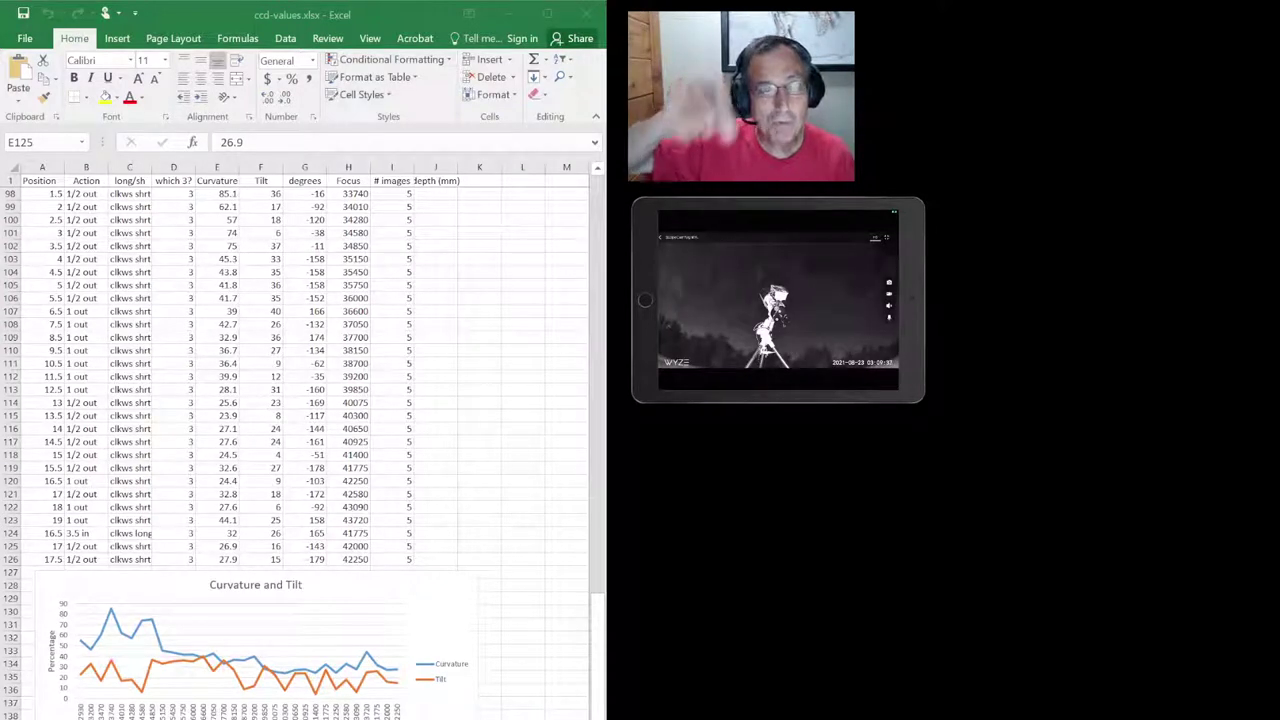
key("alt+Tab")
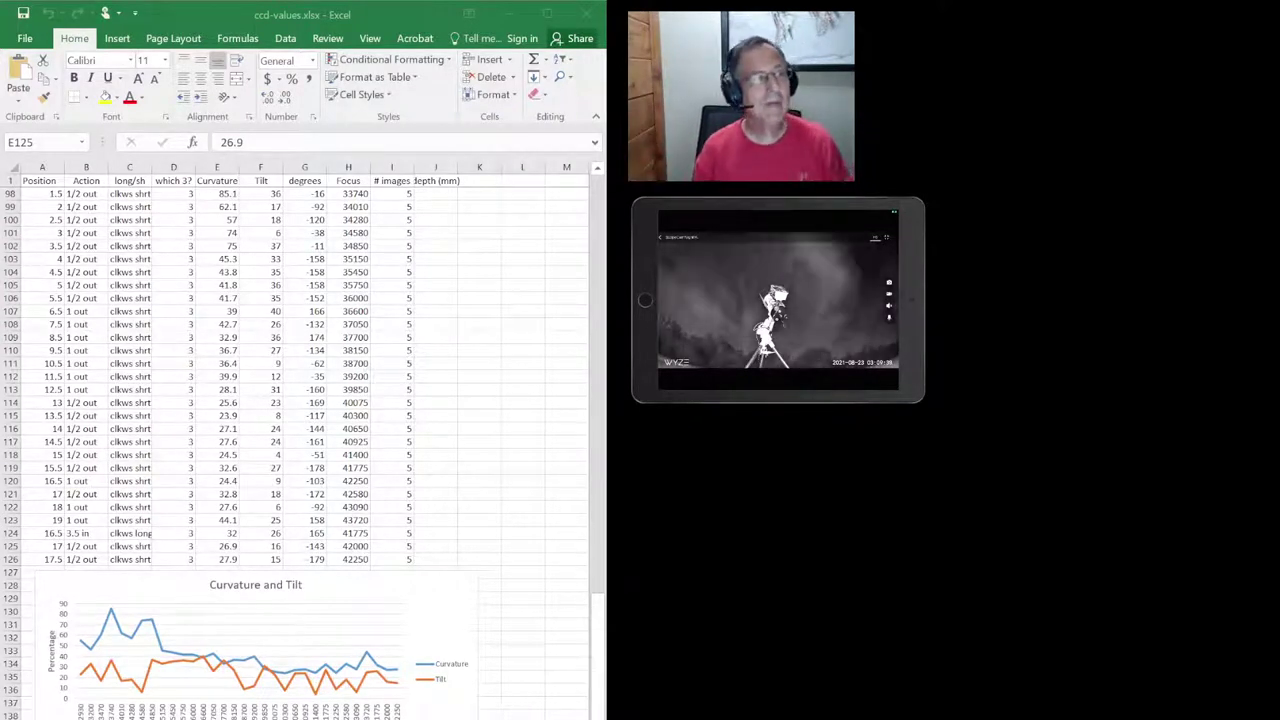
left_click(174, 181)
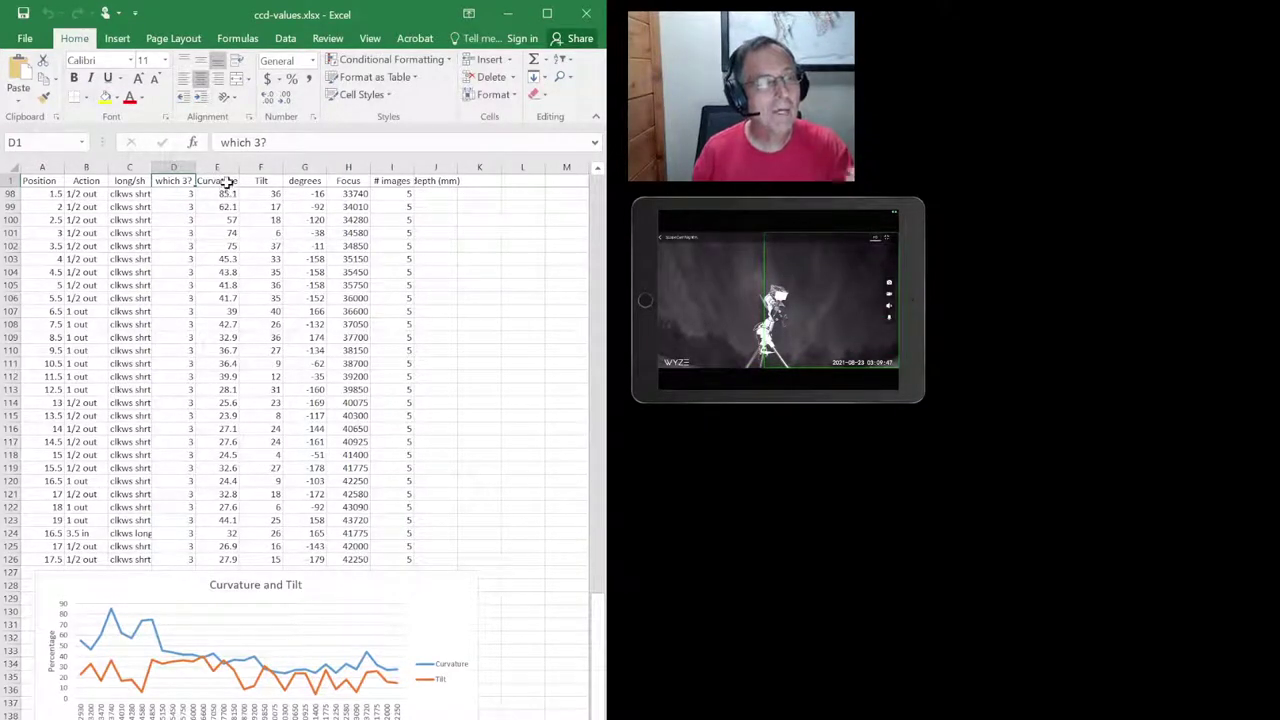
left_click(228, 181)
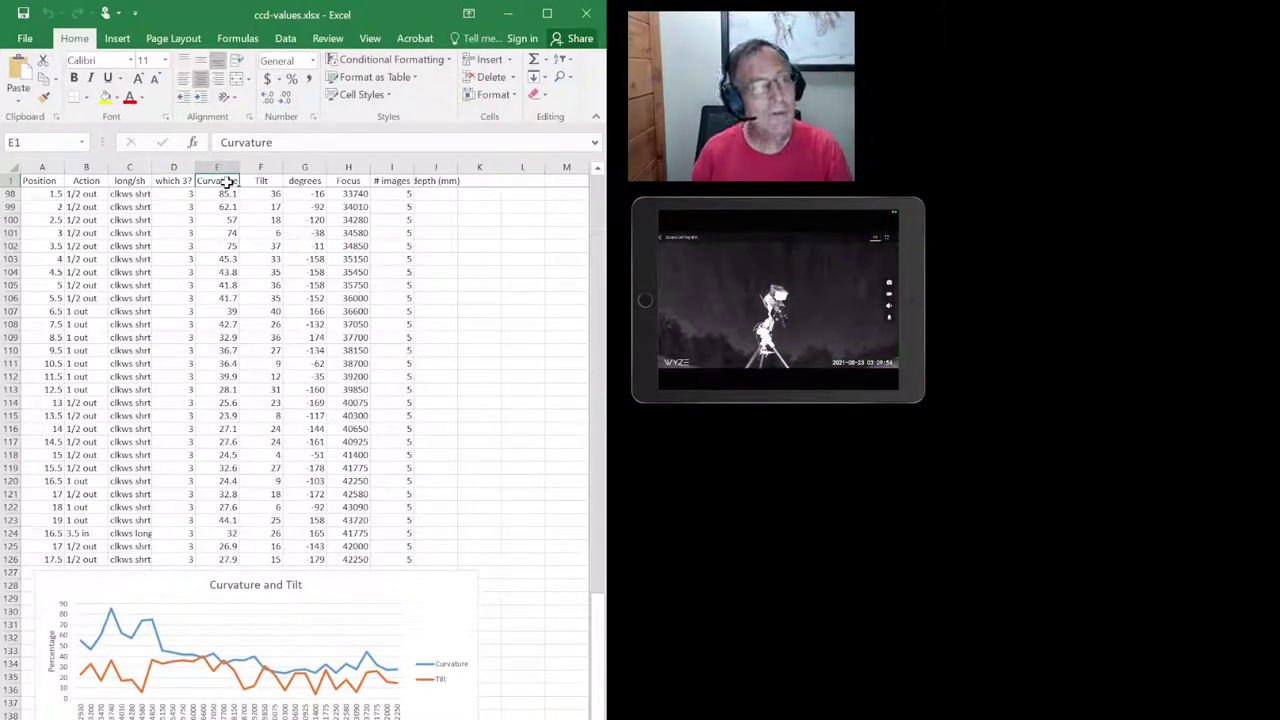
left_click(257, 181)
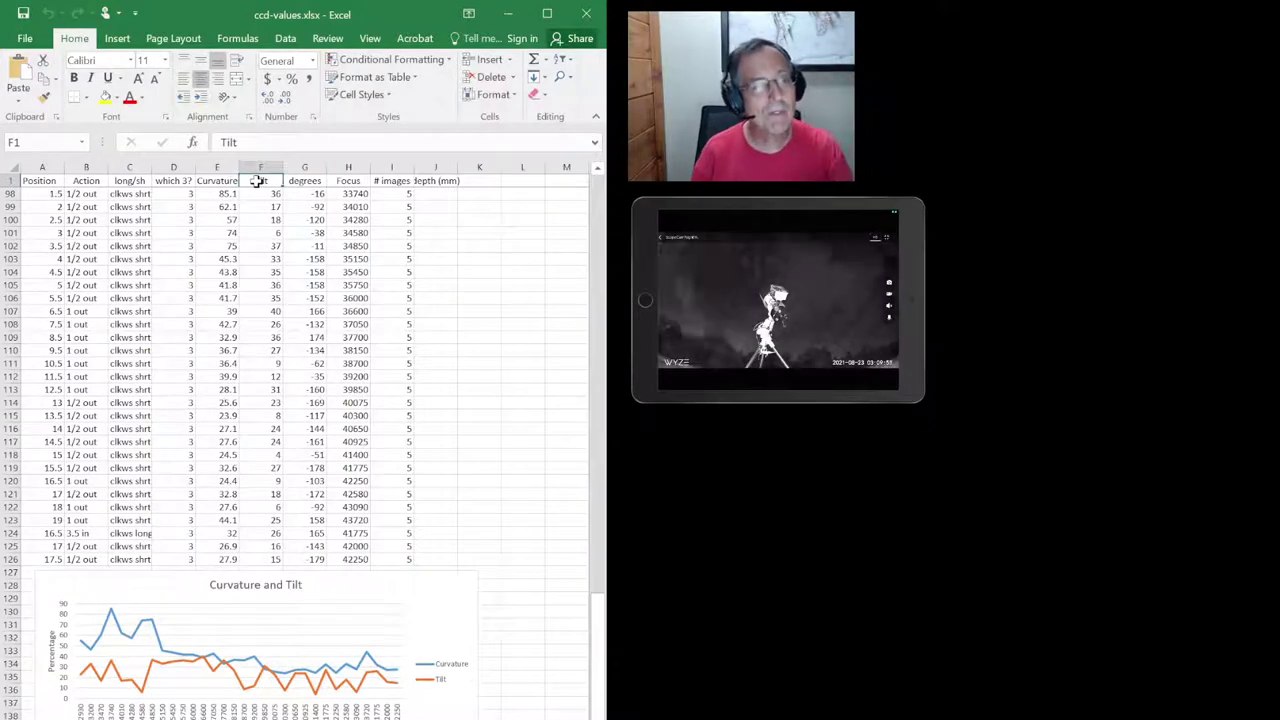
left_click(301, 181)
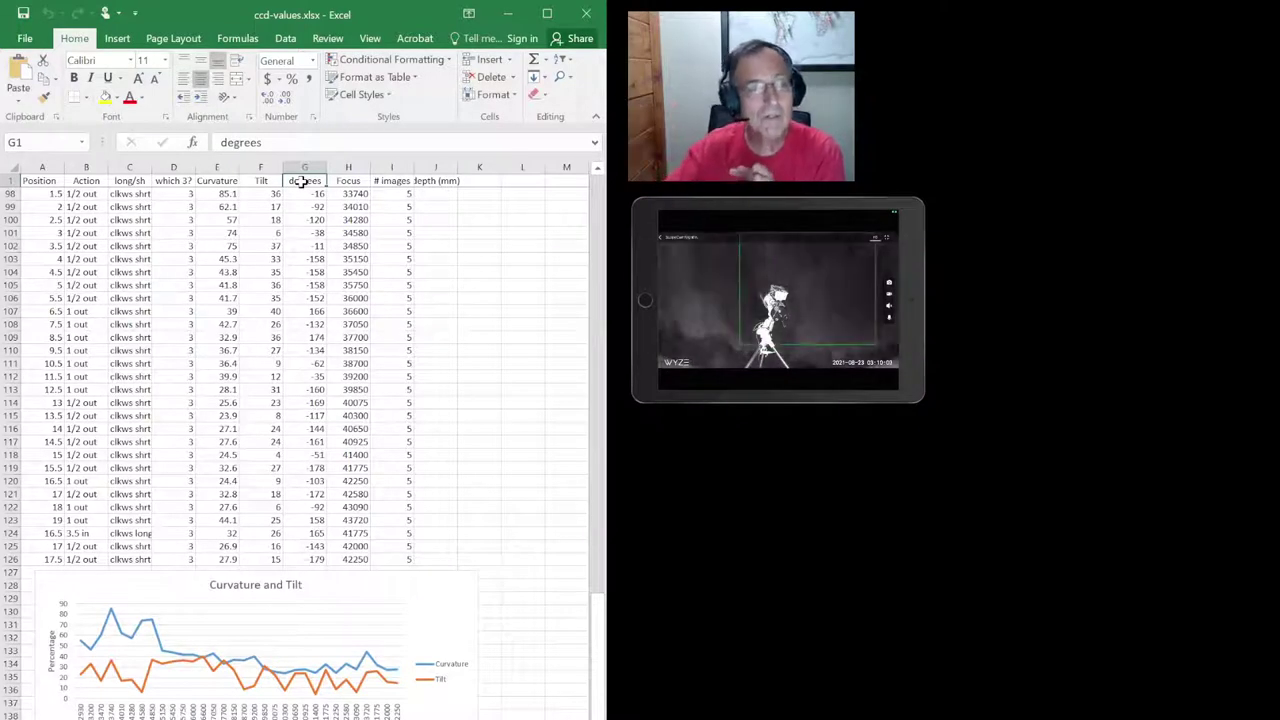
left_click(348, 180)
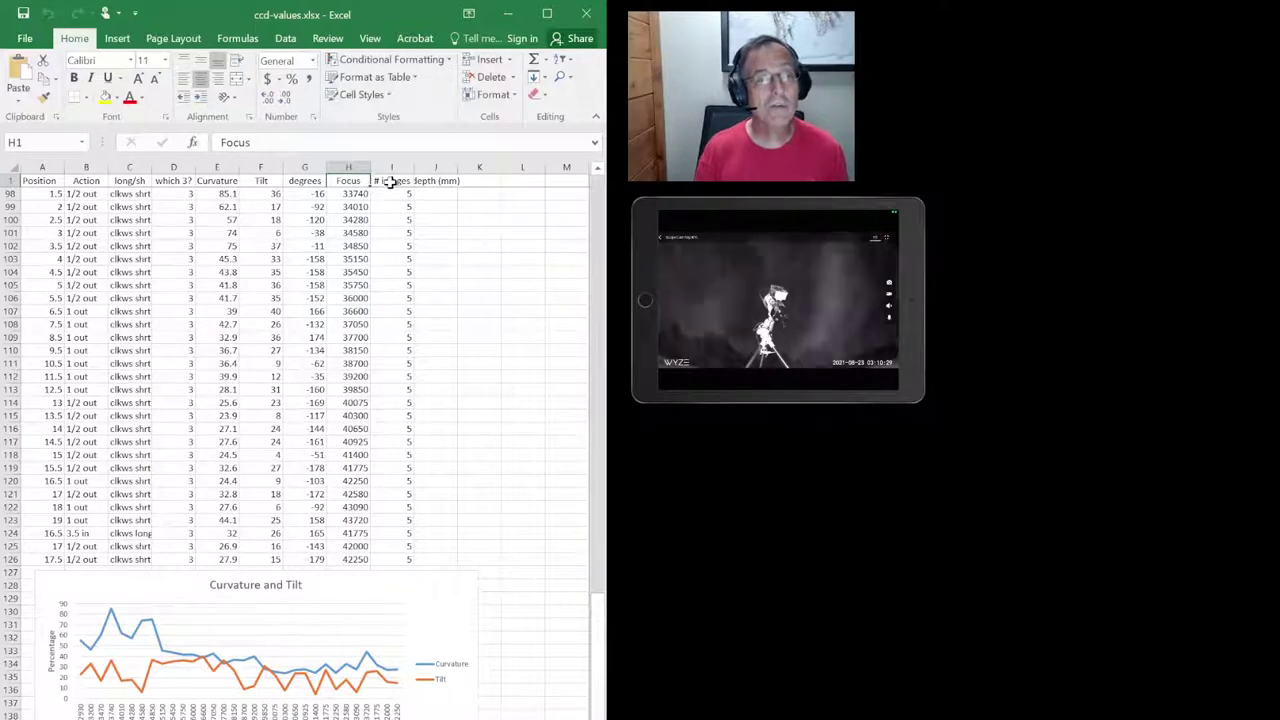
left_click(390, 181)
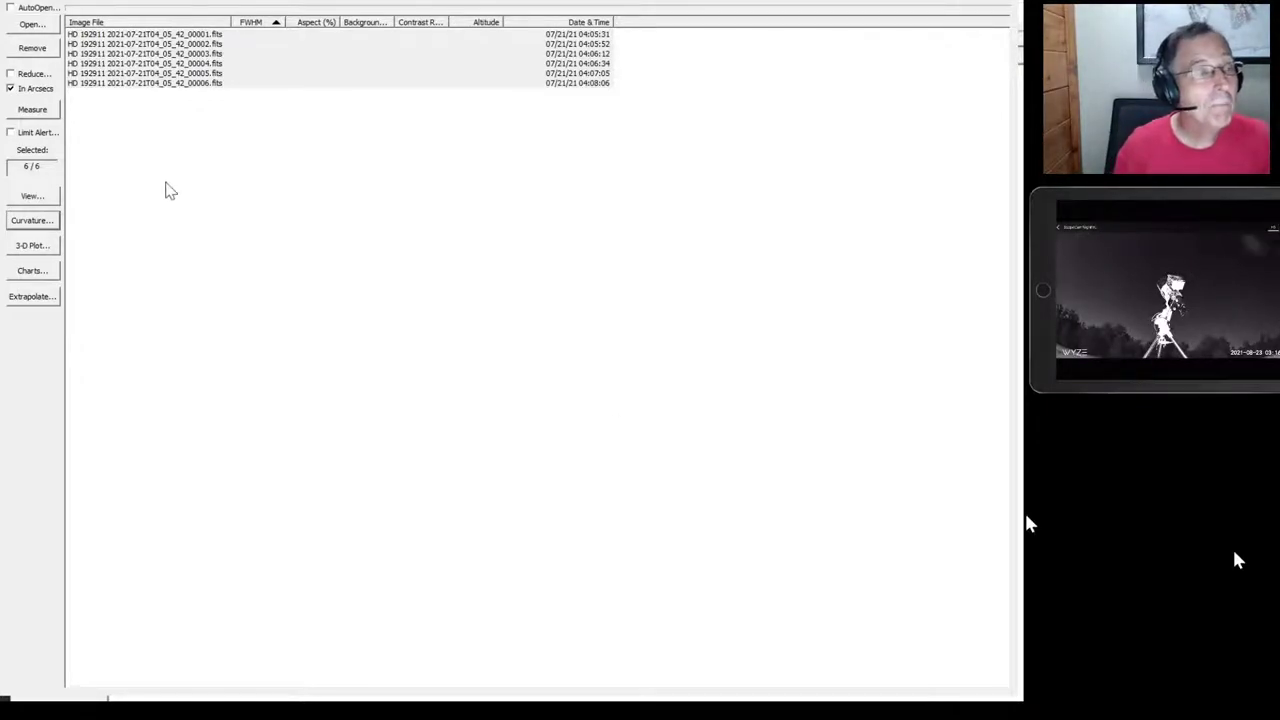
- Load a new image set in CCD Inspector and select all six HD 192911 frames
left_click(40, 30)
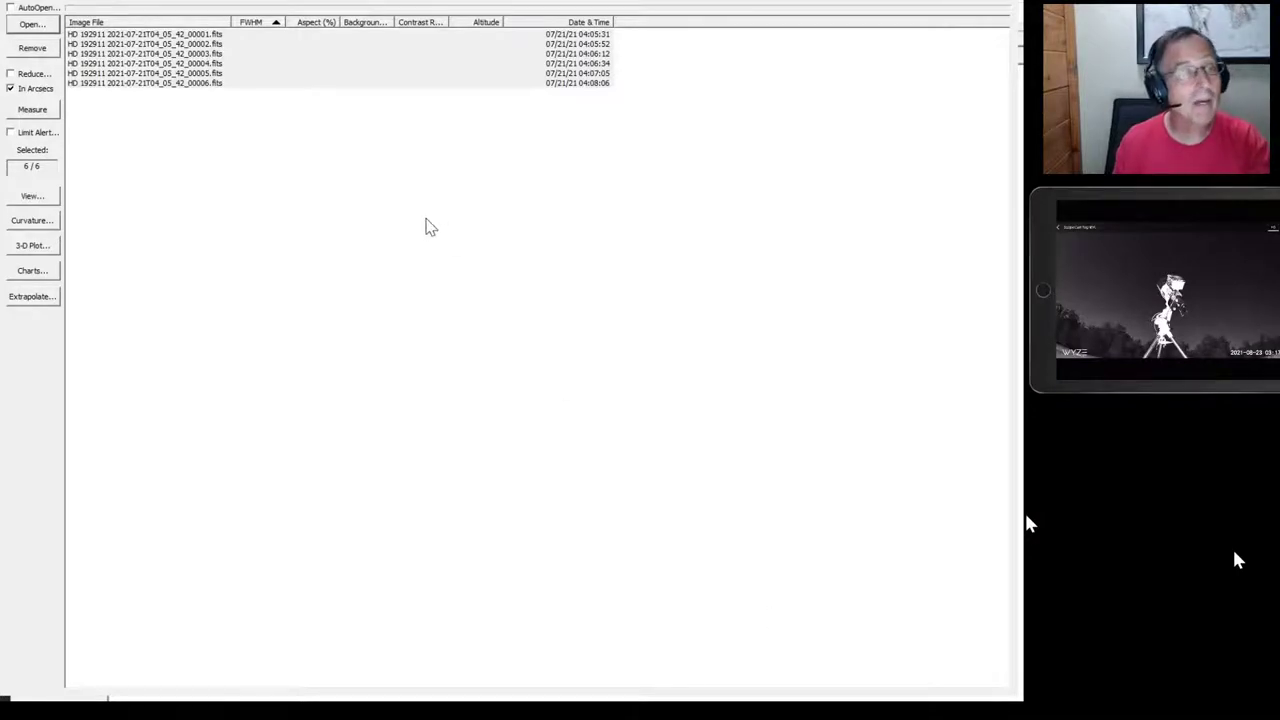
left_click(170, 35)
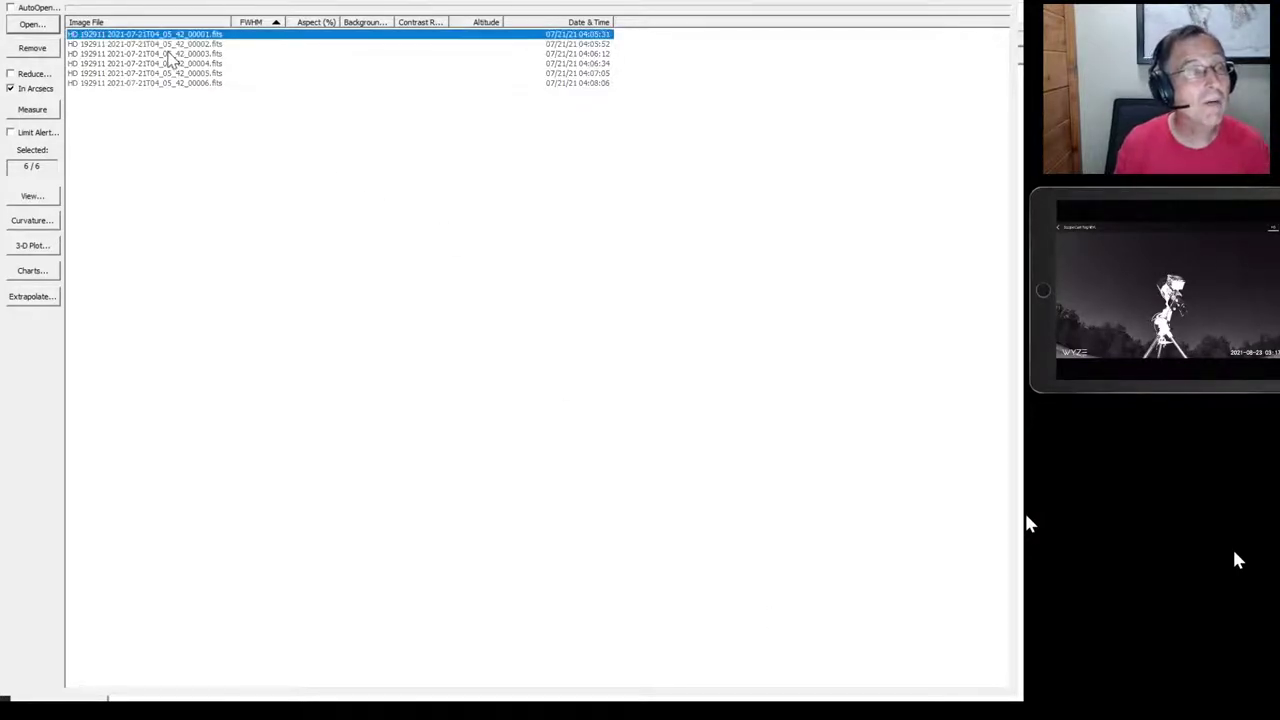
key("shift+Down")
key("shift+Down")
key("shift+Down")
key("shift+Down")
key("shift+Down")
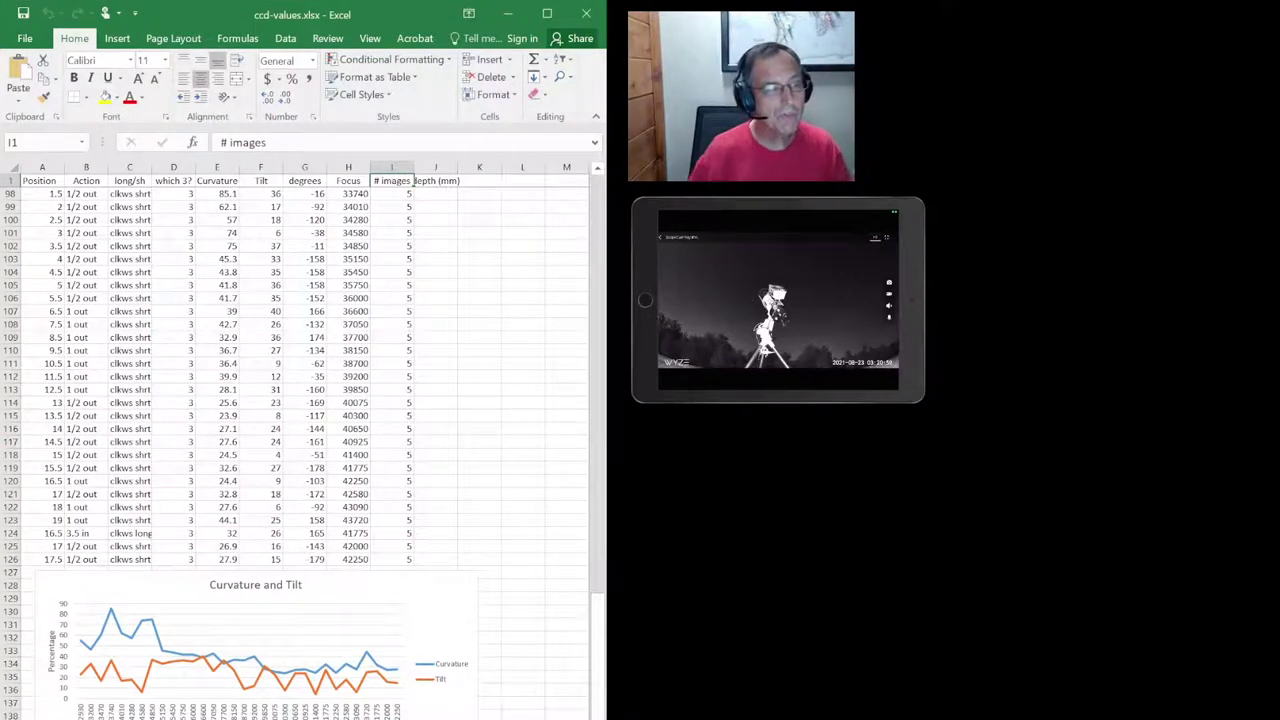
left_click(225, 547)
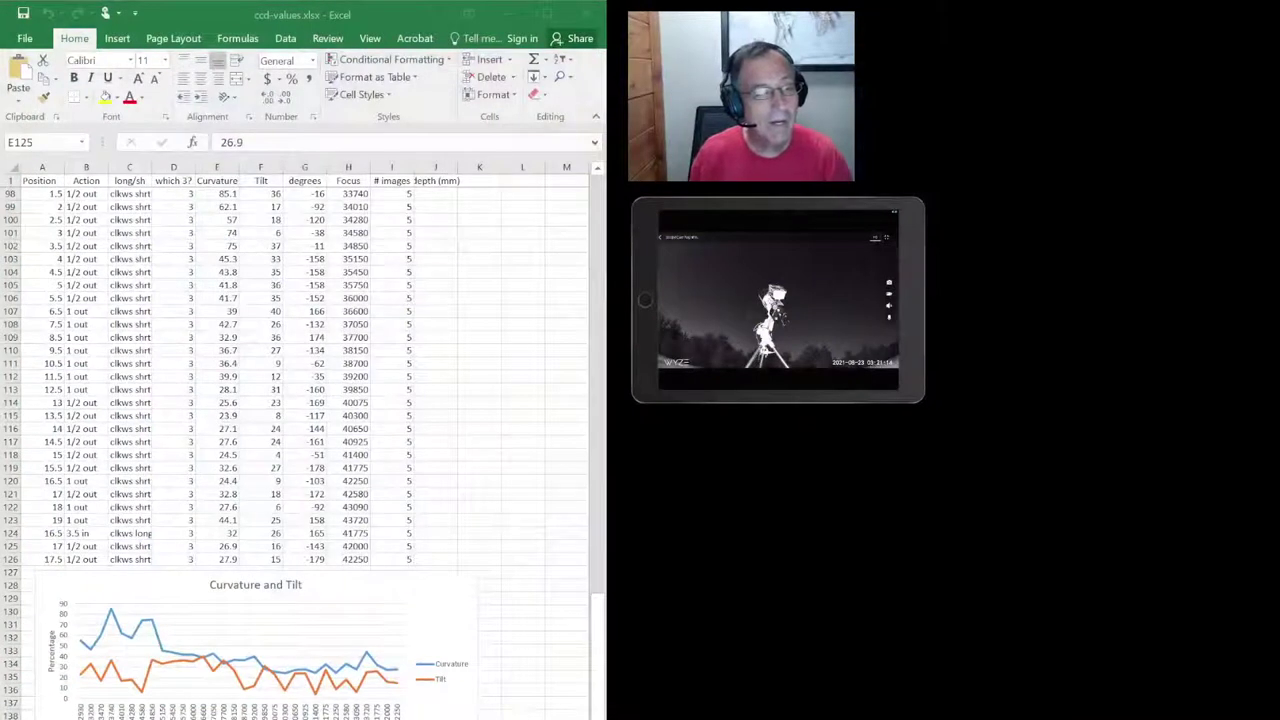
left_click(222, 546)
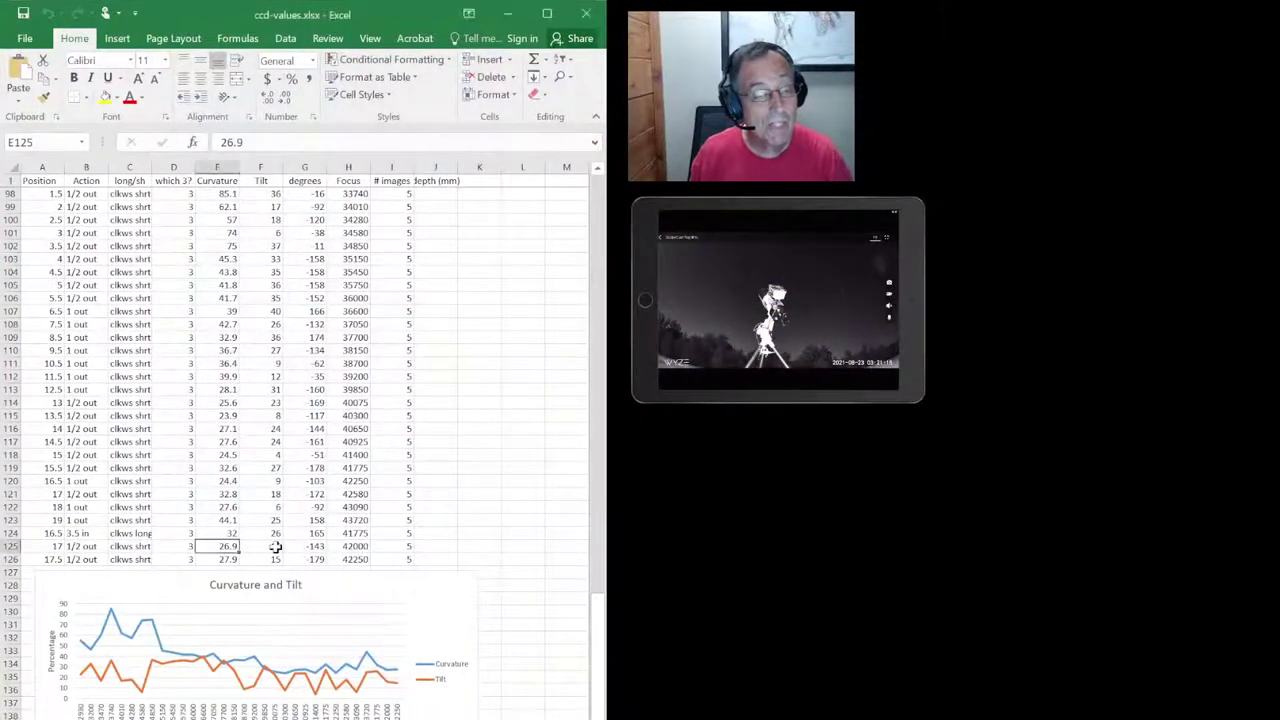
left_click(275, 546)
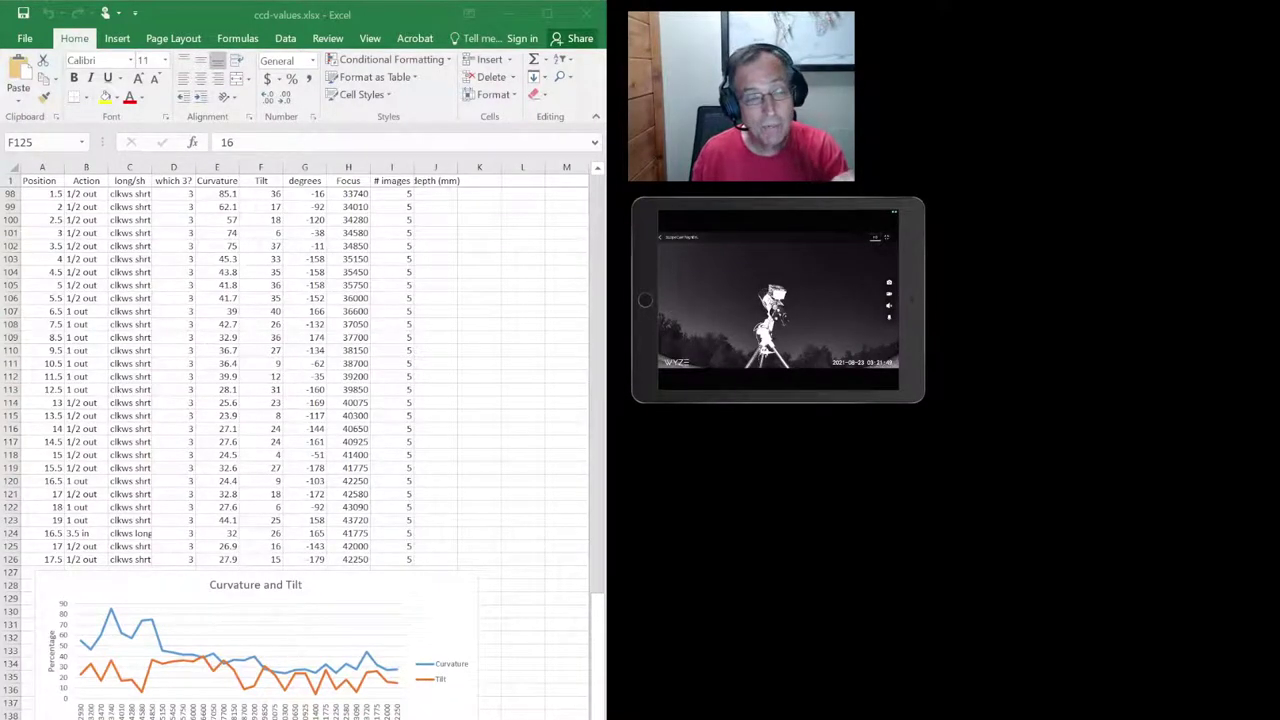
- Check the row 125 focus position, then mark SharpCap's focuser position value 41583
left_click(358, 546)
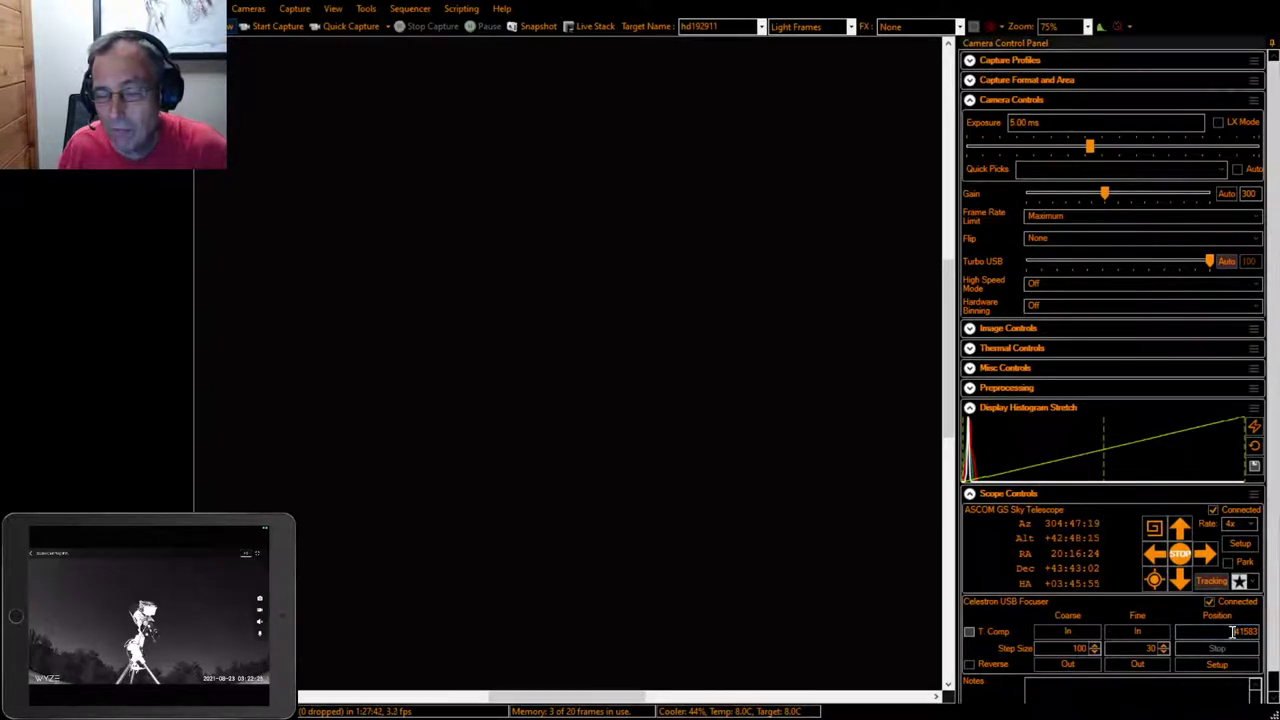
left_click_drag(1233, 632, 1260, 636)
key("alt+Tab")
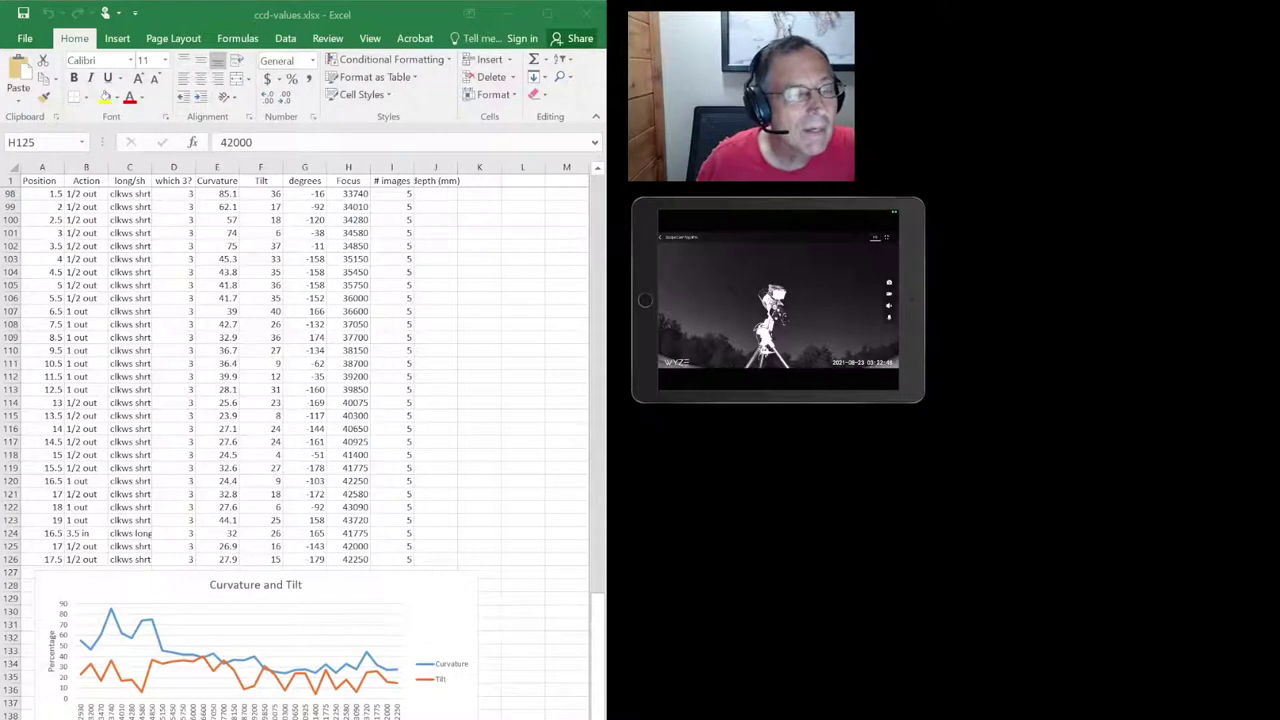
key("alt+Tab")
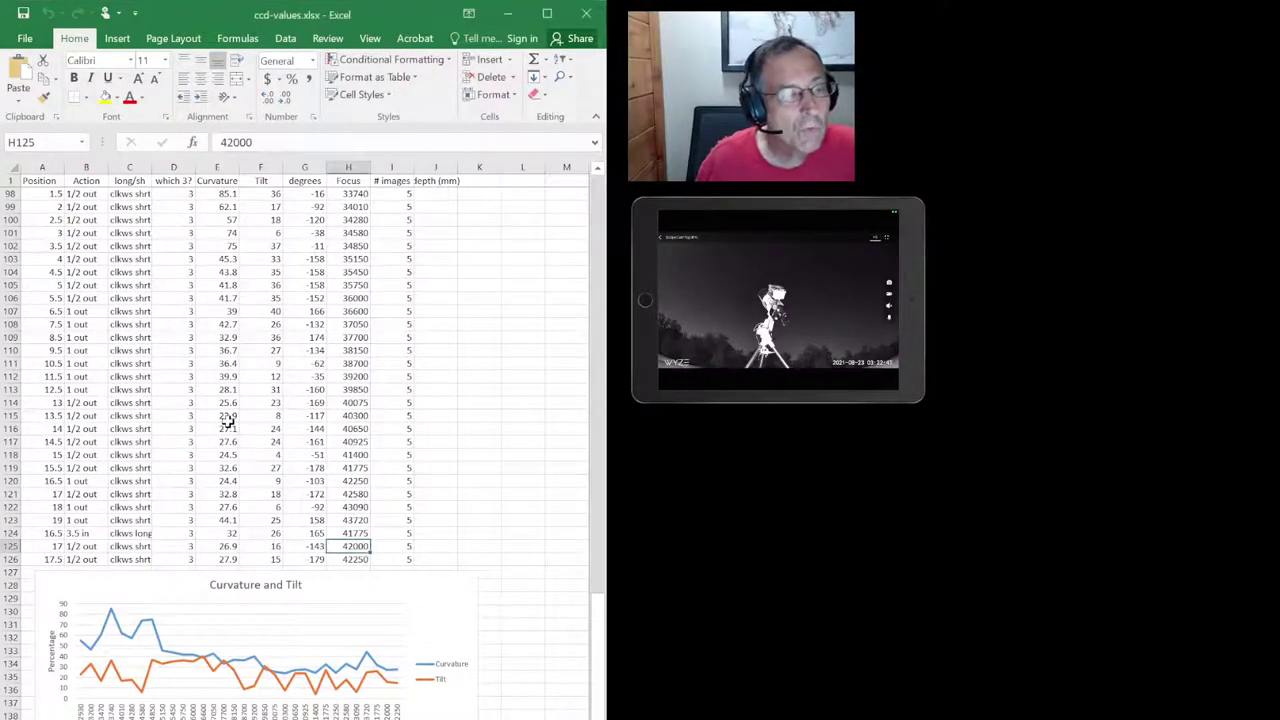
left_click(227, 416)
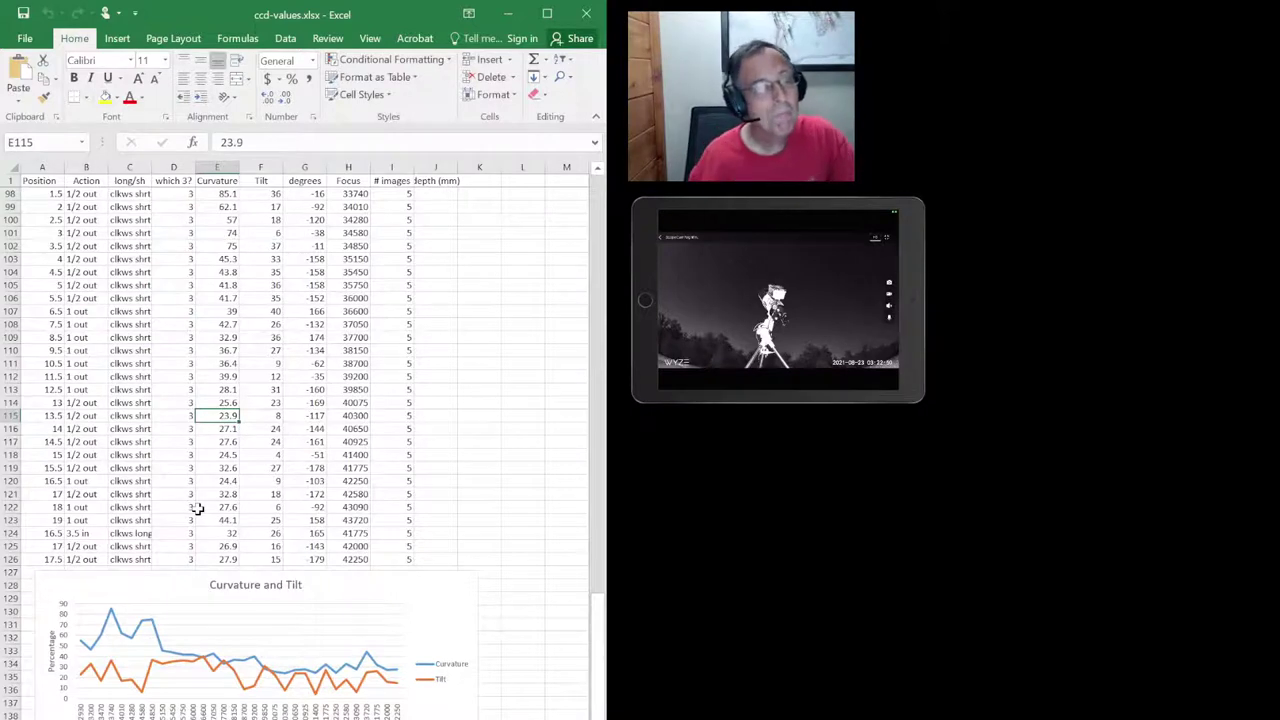
key("Right")
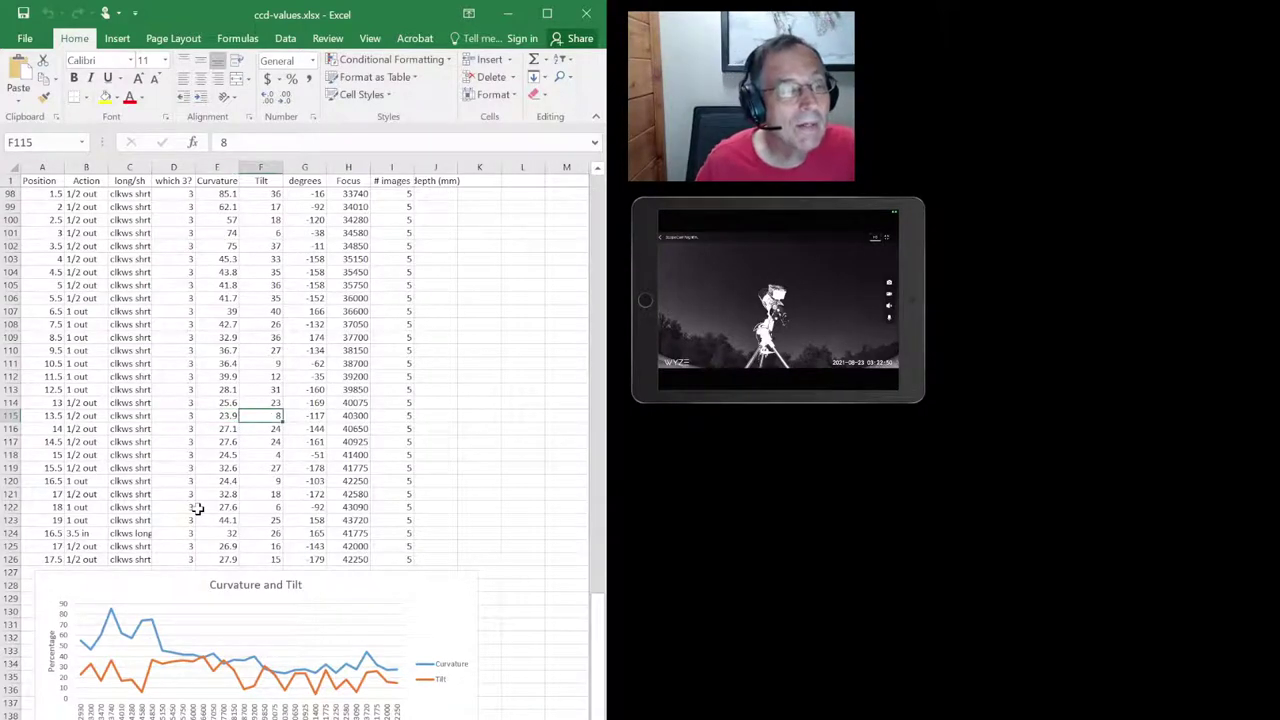
key("Down")
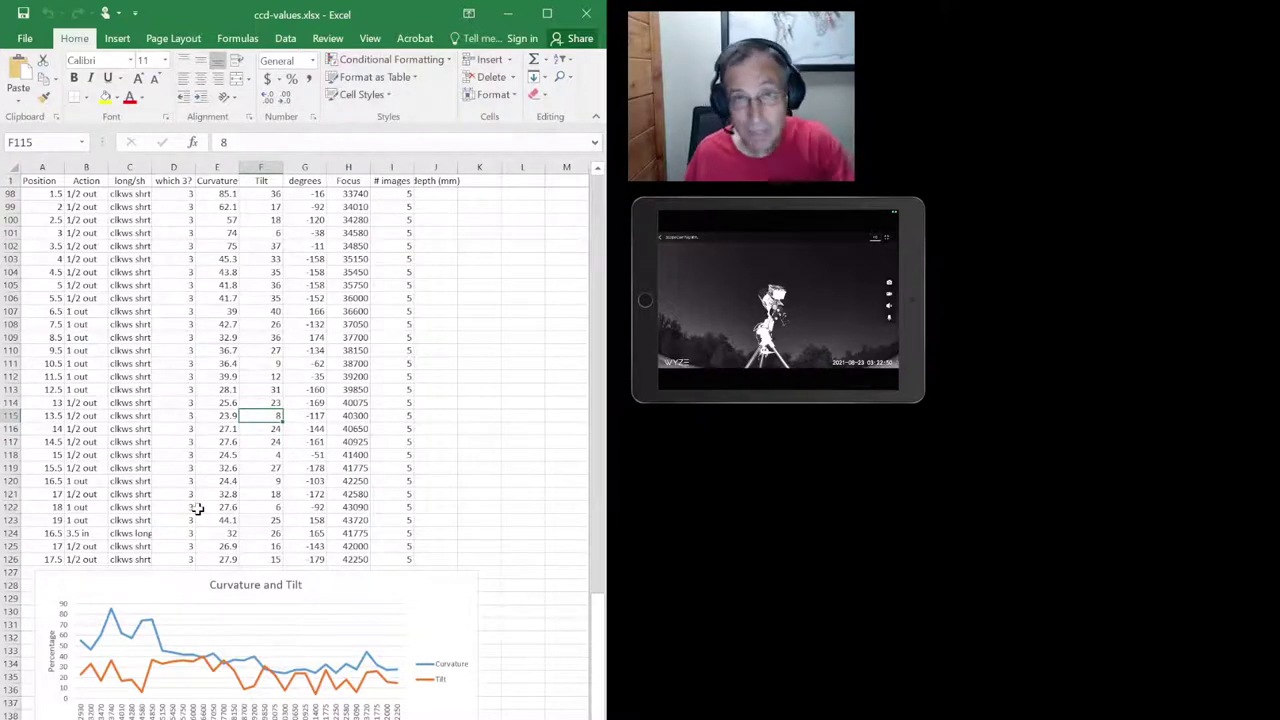
key("Left")
key("Left")
key("Left")
key("Left")
key("Left")
key("Right")
key("Right")
key("Right")
key("Right")
key("Right")
key("Left")
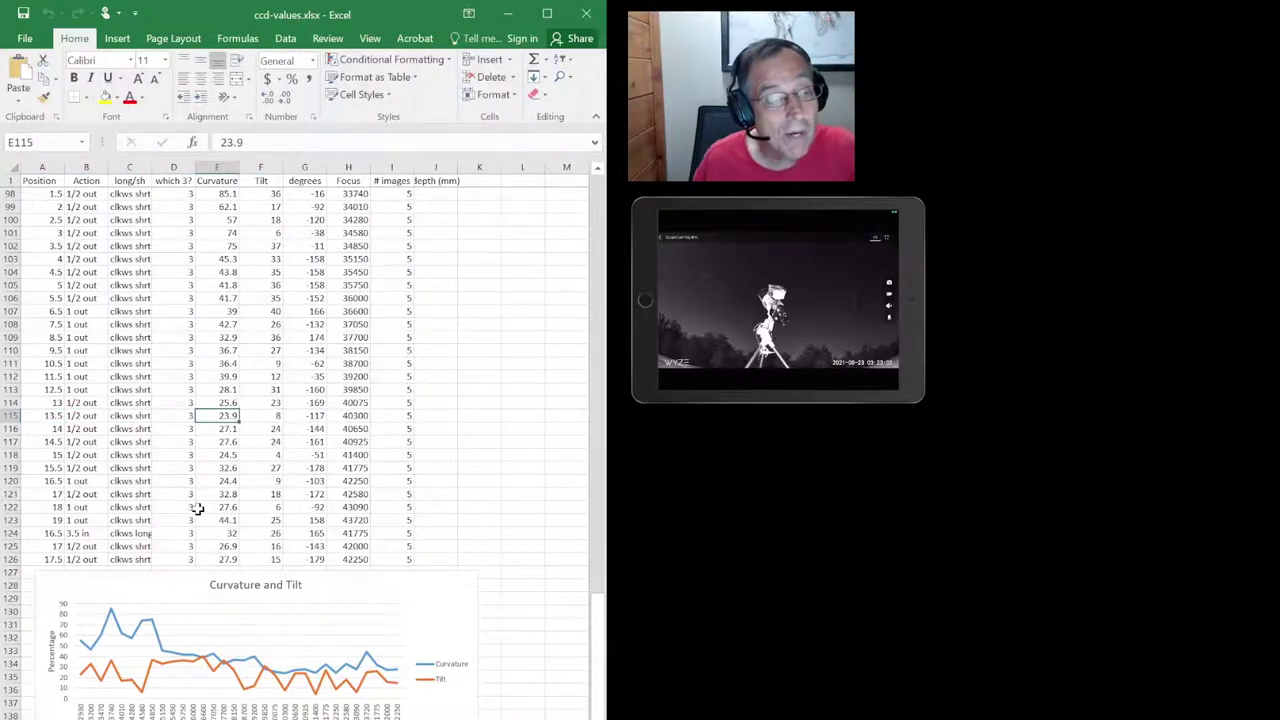
key("Right")
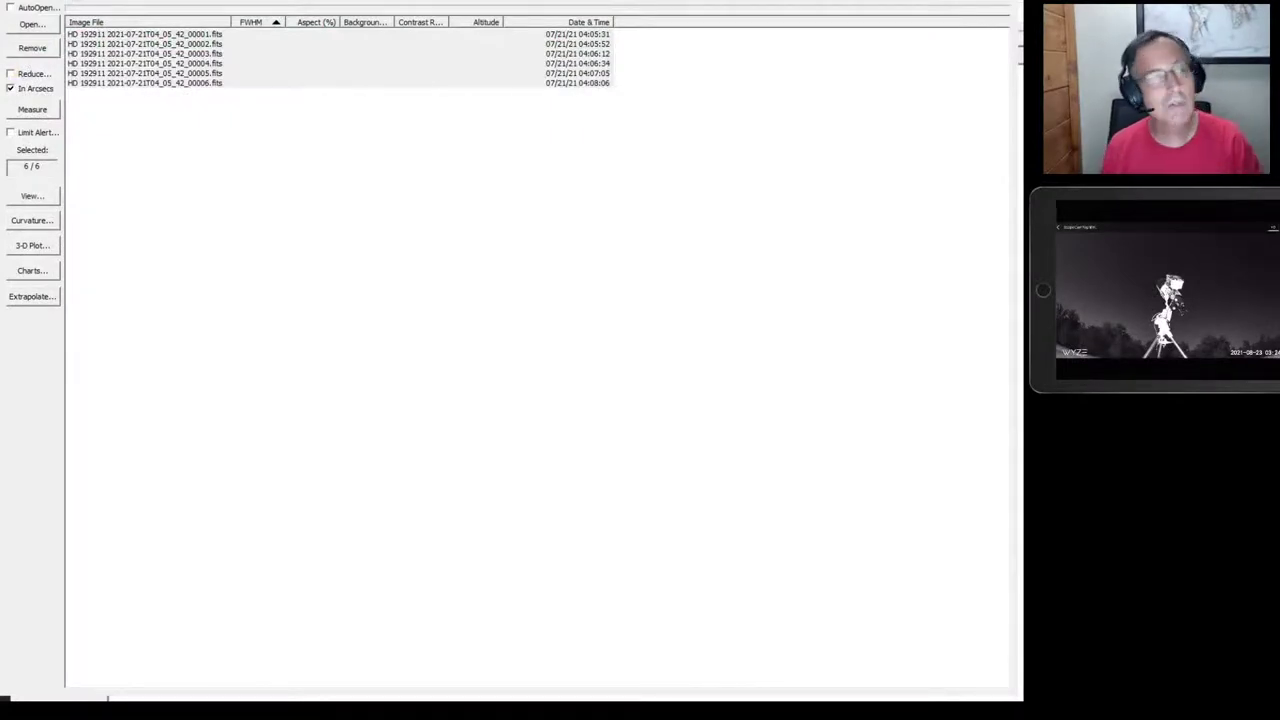
- Select all six HD 192911 images in CCD Inspector's list and delete them
left_click(145, 35)
key("shift+Down")
key("shift+Down")
key("shift+Down")
key("shift+Down")
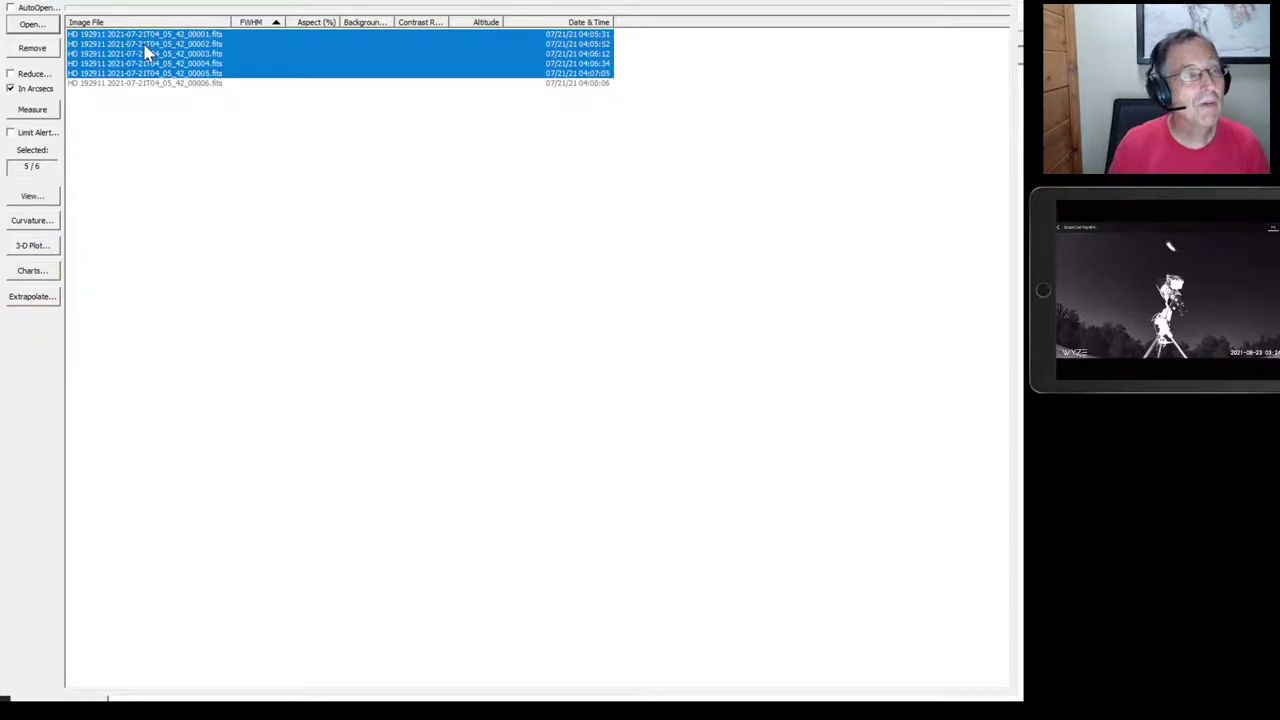
key("shift+Down")
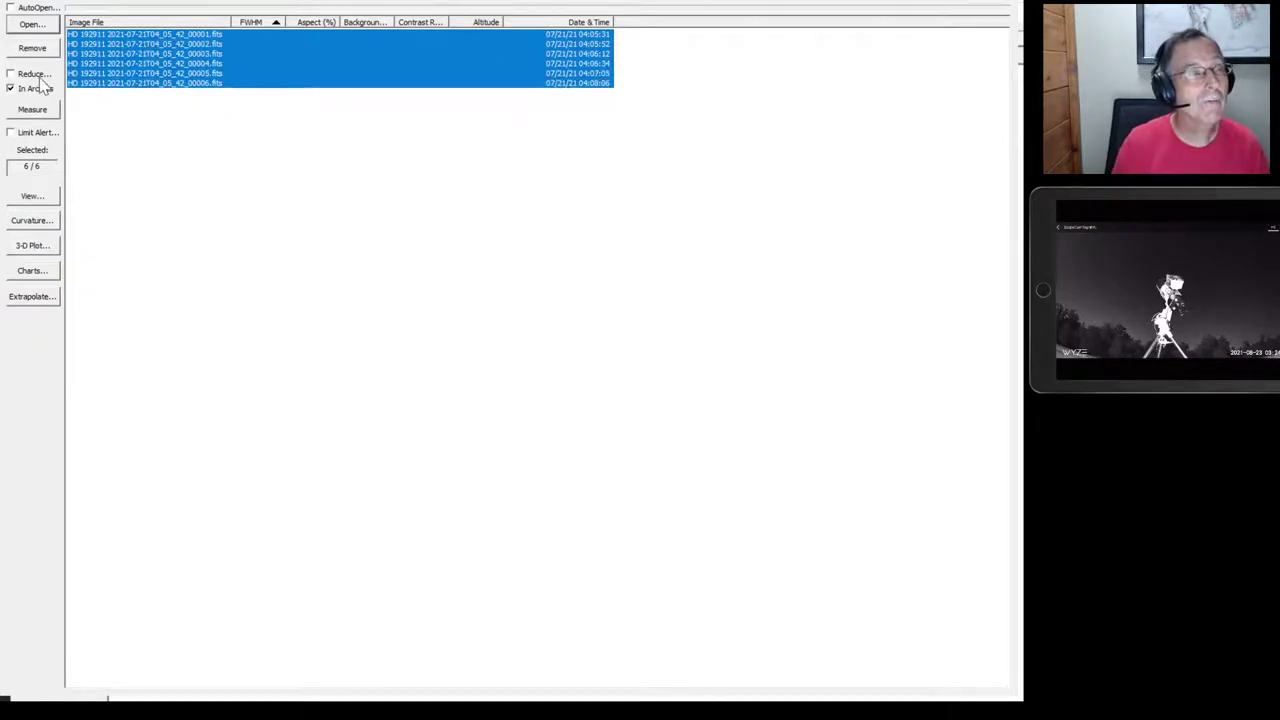
key("Delete")
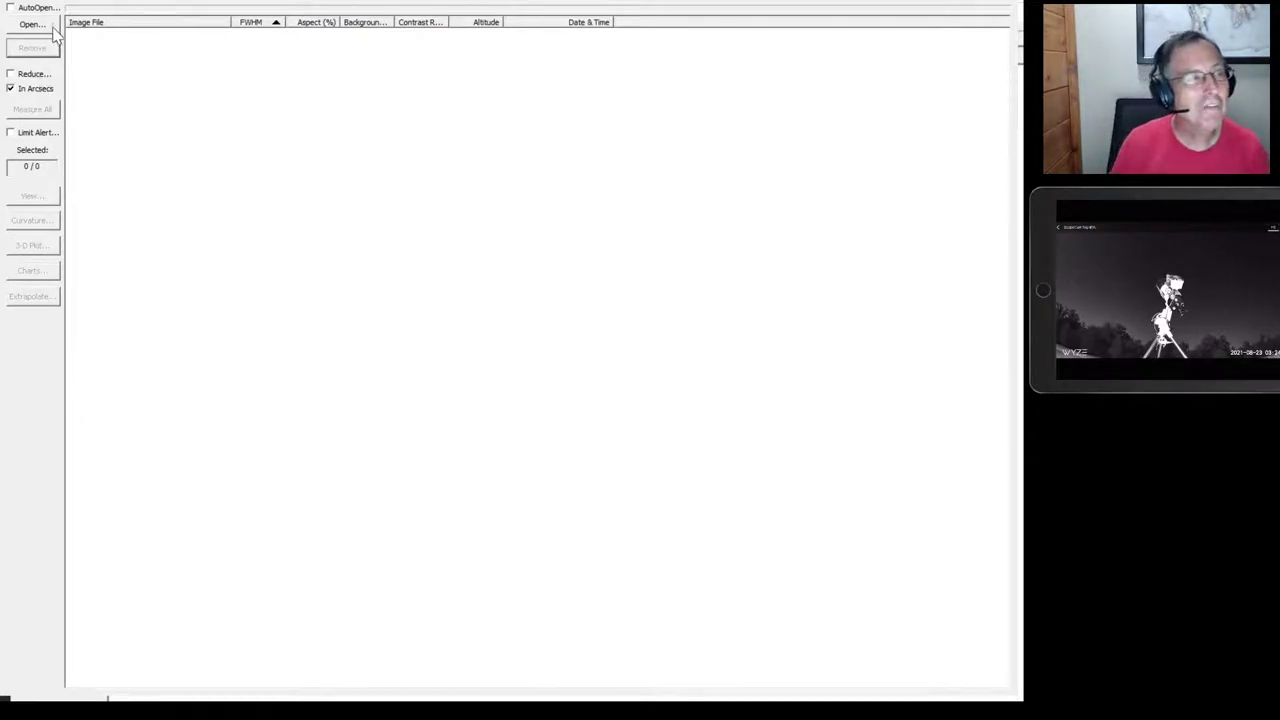
- Load the five new hd192911 FITS frames (00006–00010) and select them all
left_click(51, 30)
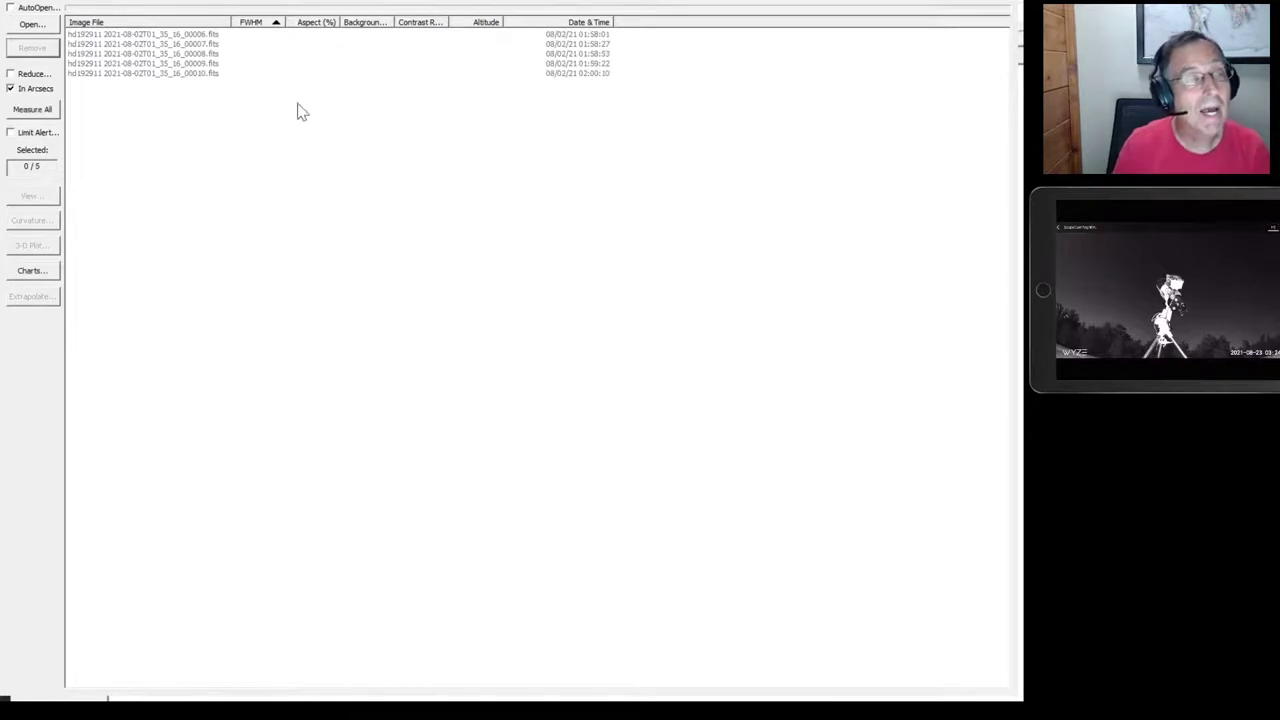
key("Down")
key("shift+Down")
key("shift+Down")
key("shift+Down")
key("shift+Down")
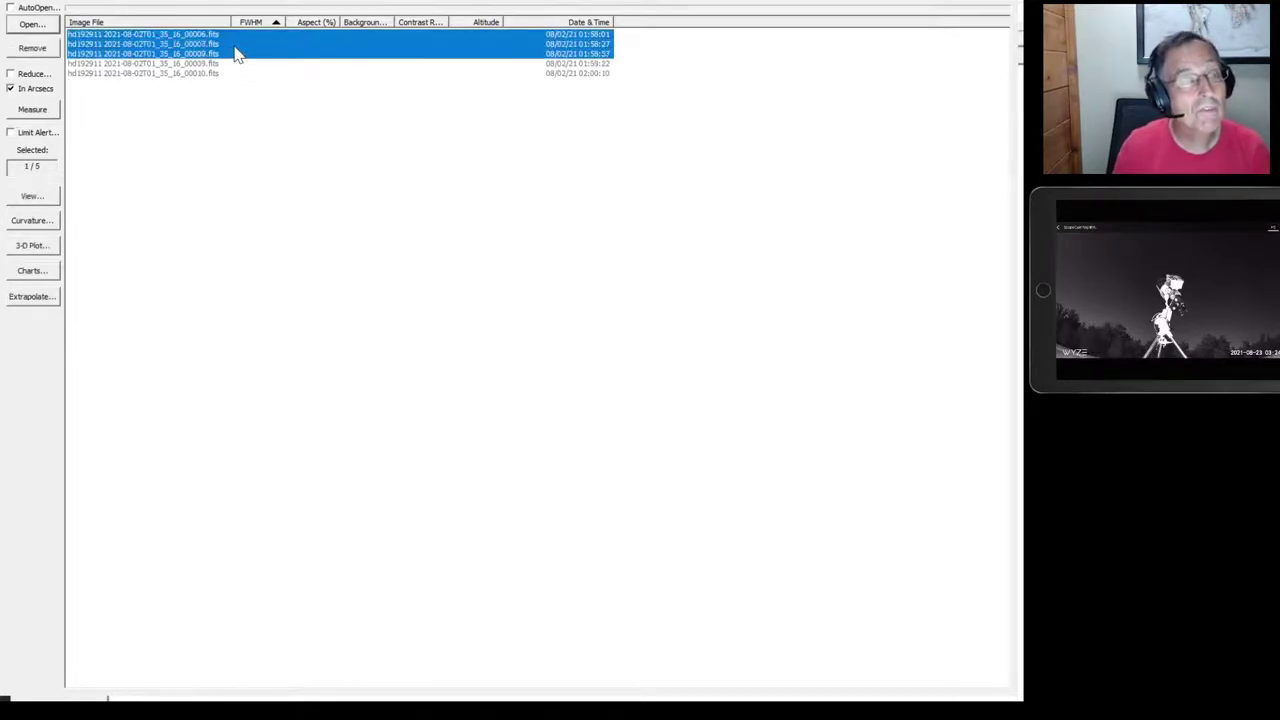